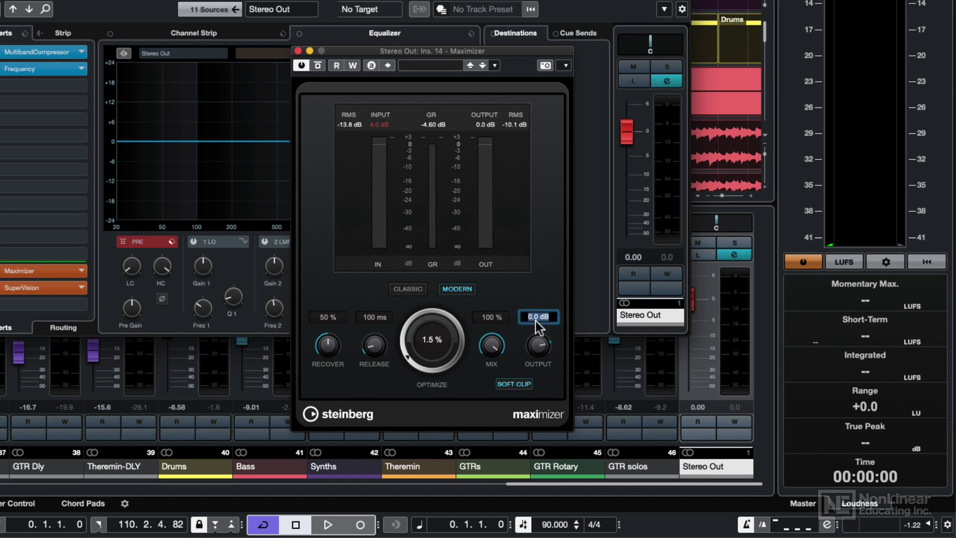
# Try output levels of -0.3 dB and -1.2 dB in the Stereo Out channel's Maximizer
pyautogui.write('-0.3')
pyautogui.press('Return')
pyautogui.write('-1.2')
pyautogui.press('Return')
# Set the Maximizer's output to -0.3 dB, closing the plug-in and the Stereo Out channel settings
pyautogui.doubleClick(541, 317)
pyautogui.write('-0.3')
pyautogui.press('Return')
pyautogui.click(297, 51)
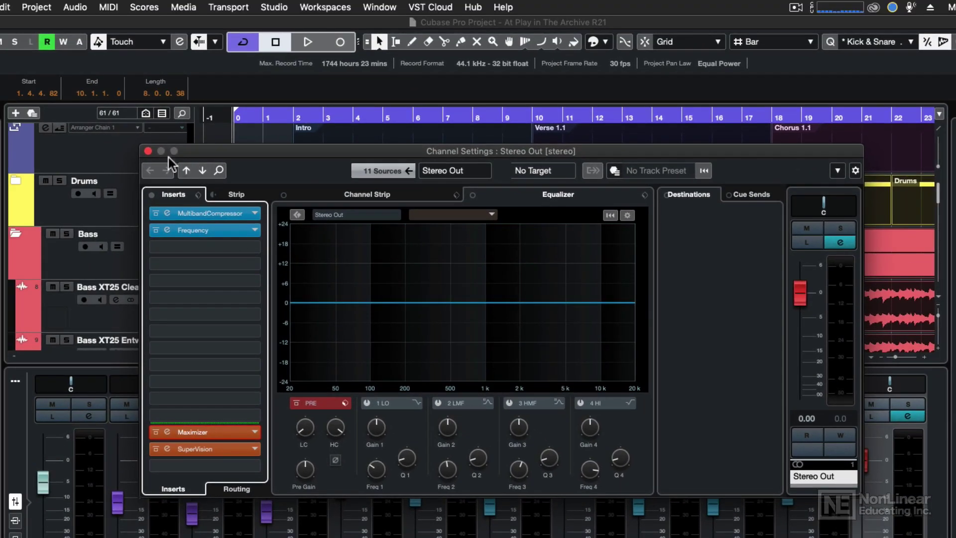
pyautogui.click(147, 151)
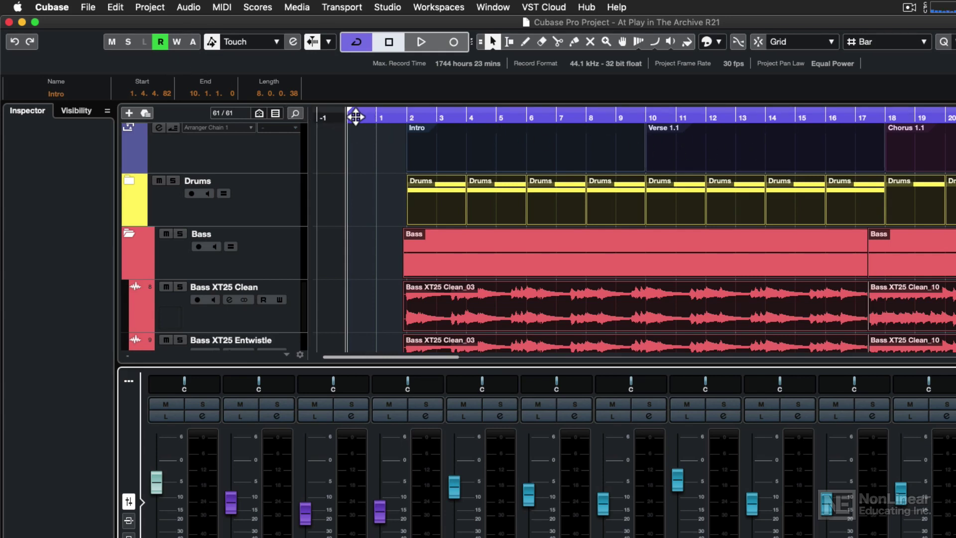
# Open the Export Audio Mixdown settings with Single channel selection for Stereo Out
pyautogui.click(88, 7)
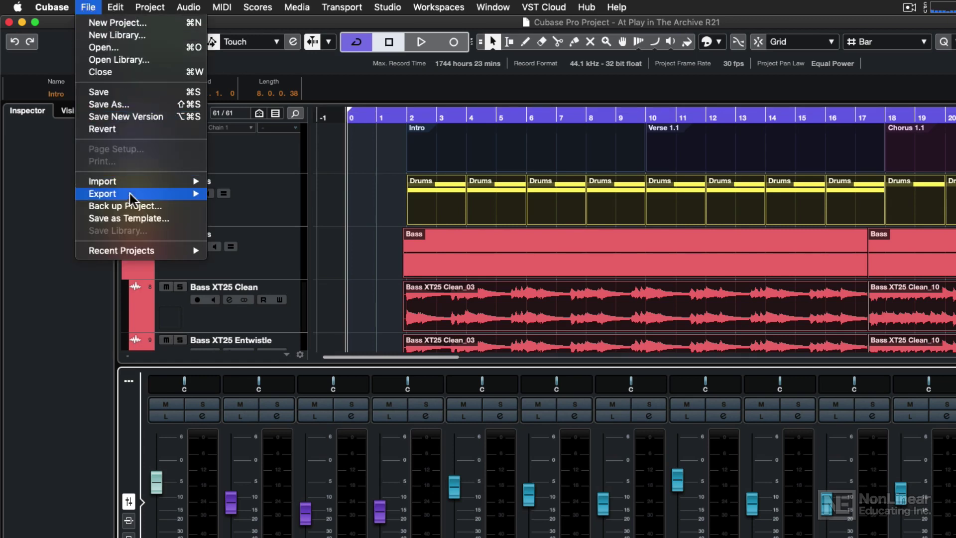
pyautogui.moveTo(156, 193)
pyautogui.click(229, 194)
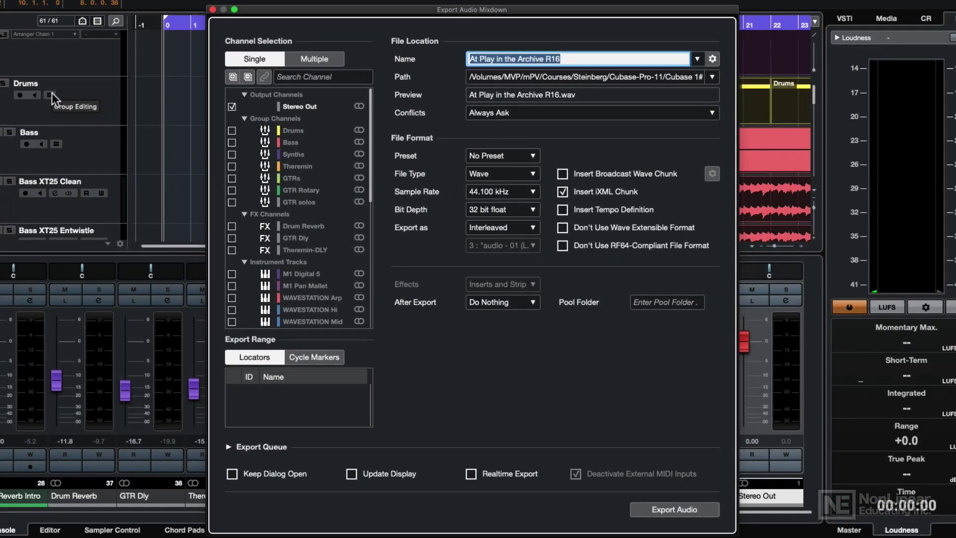
pyautogui.click(258, 58)
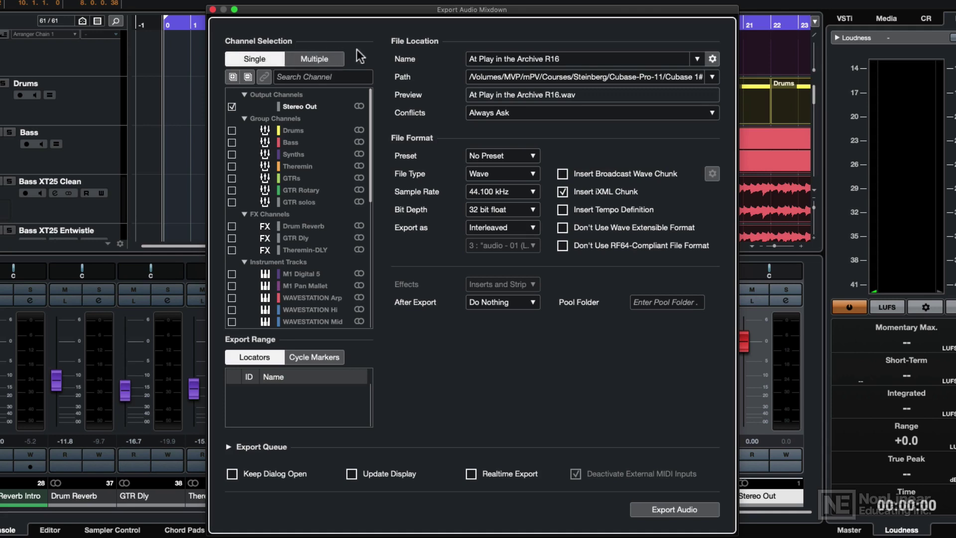
# Name the mixdown file "At Play in the Archive R21"
pyautogui.click(507, 60)
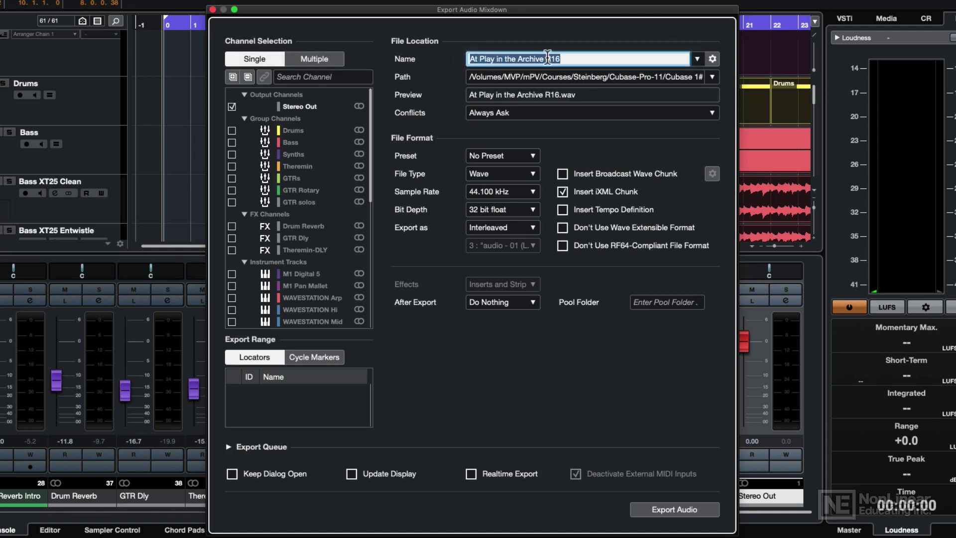
pyautogui.moveTo(550, 59); pyautogui.dragTo(579, 57)
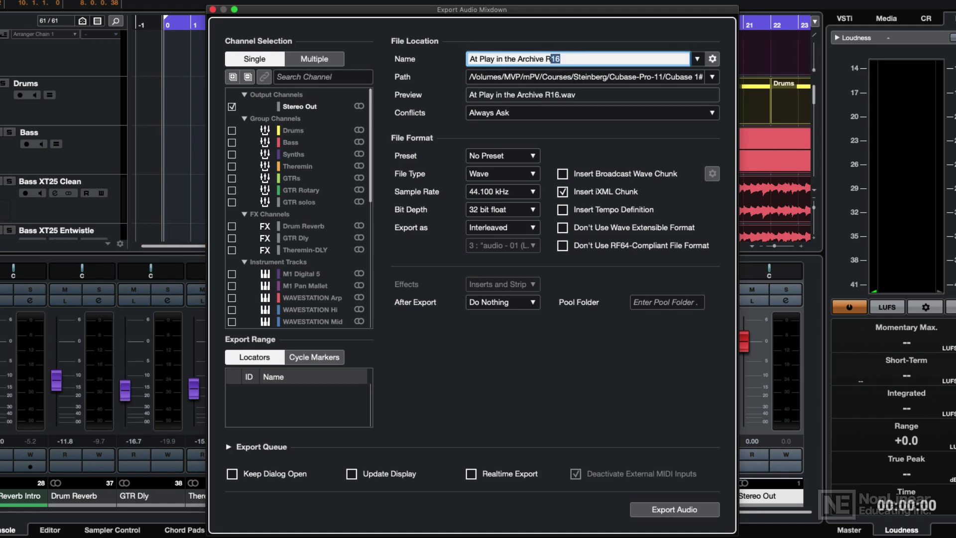
pyautogui.write('21')
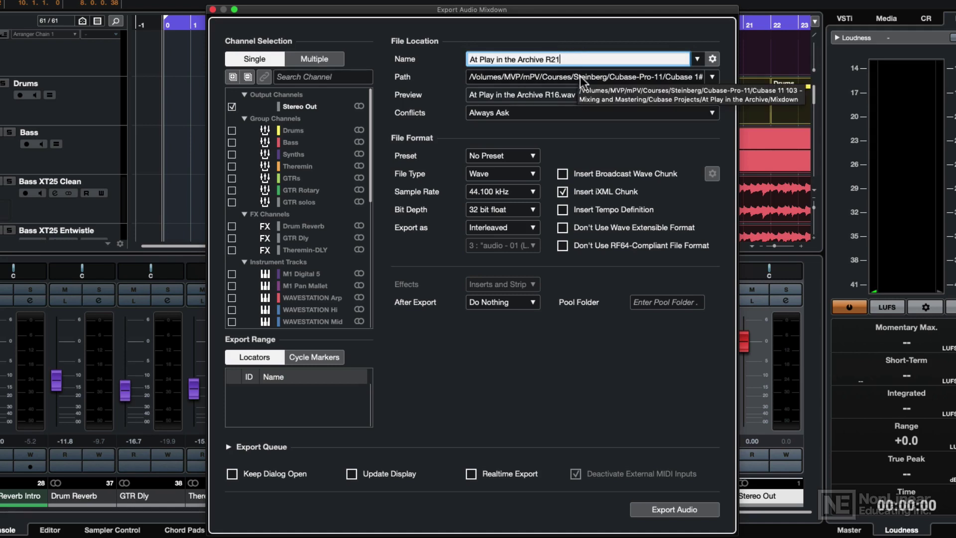
# Choose the project's Mixdown folder as the save location for the exported file
pyautogui.click(713, 76)
pyautogui.click(664, 86)
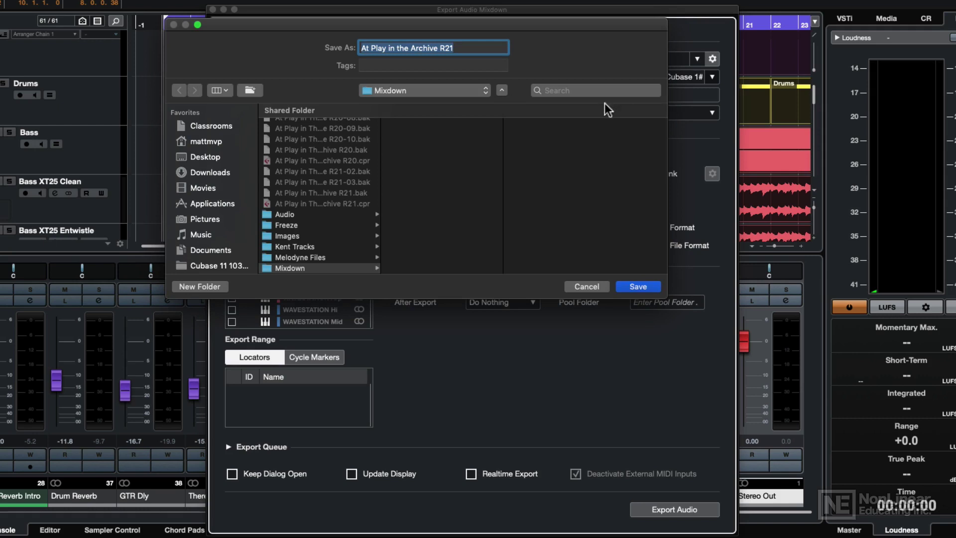
pyautogui.scroll(-3, 339, 209)
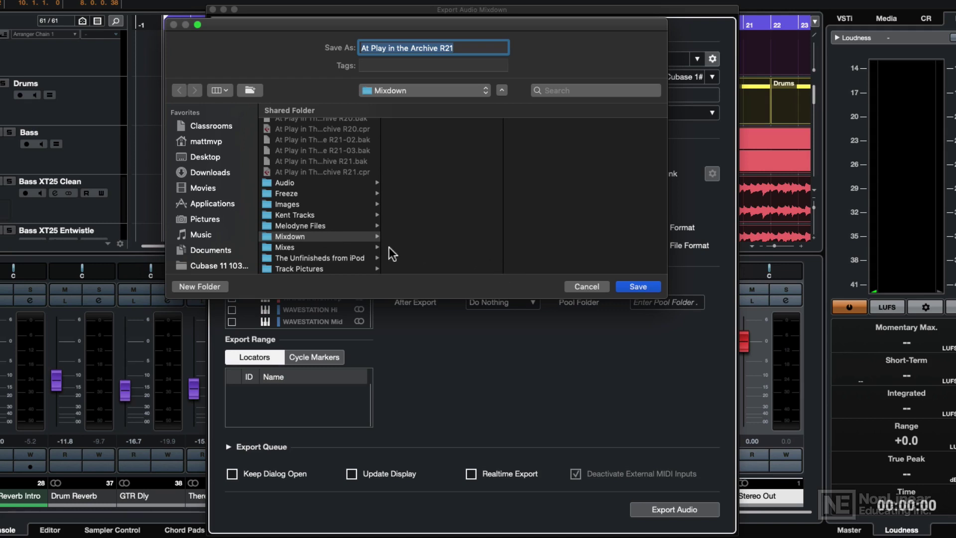
pyautogui.scroll(5, 345, 230)
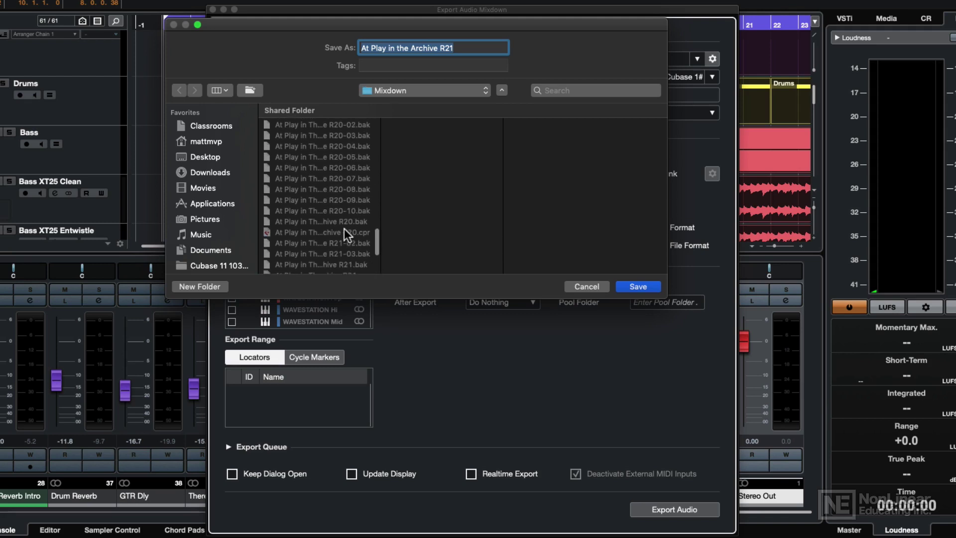
pyautogui.click(627, 285)
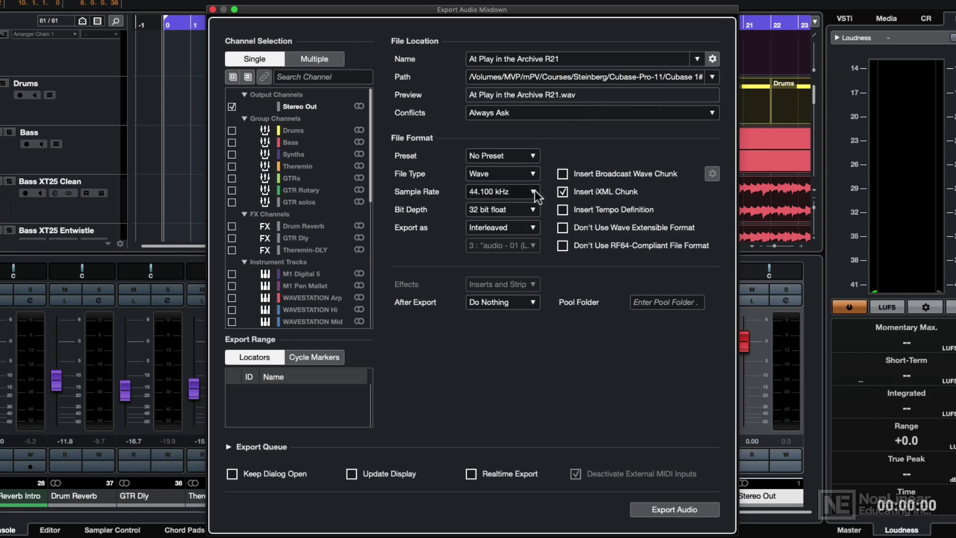
# Keep the mixdown's export layout as Interleaved, and turn Realtime Export on and back off
pyautogui.click(503, 231)
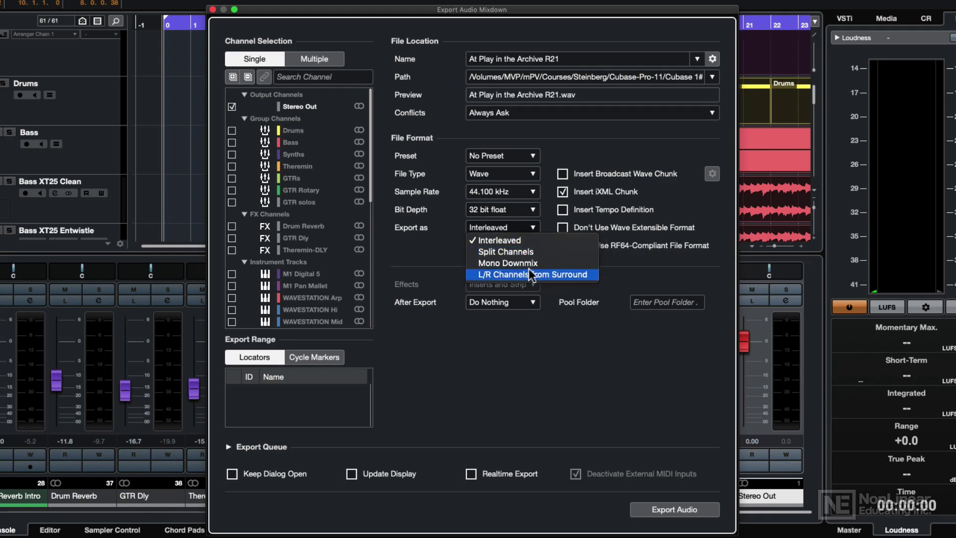
pyautogui.click(523, 240)
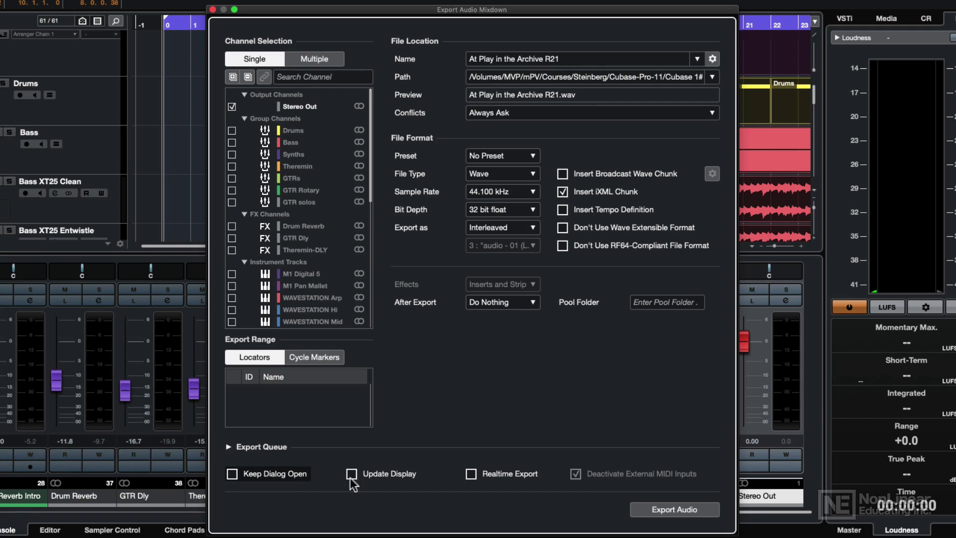
pyautogui.click(469, 477)
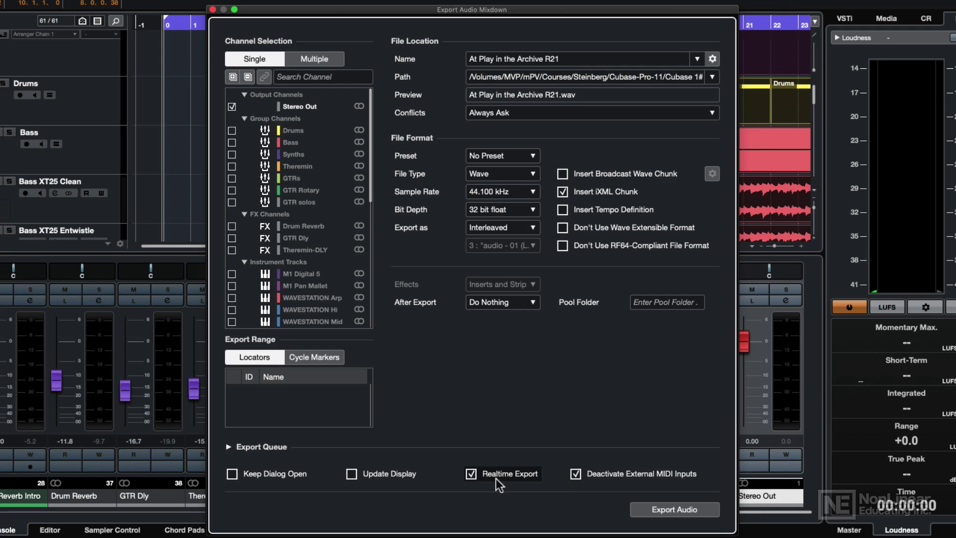
pyautogui.click(470, 475)
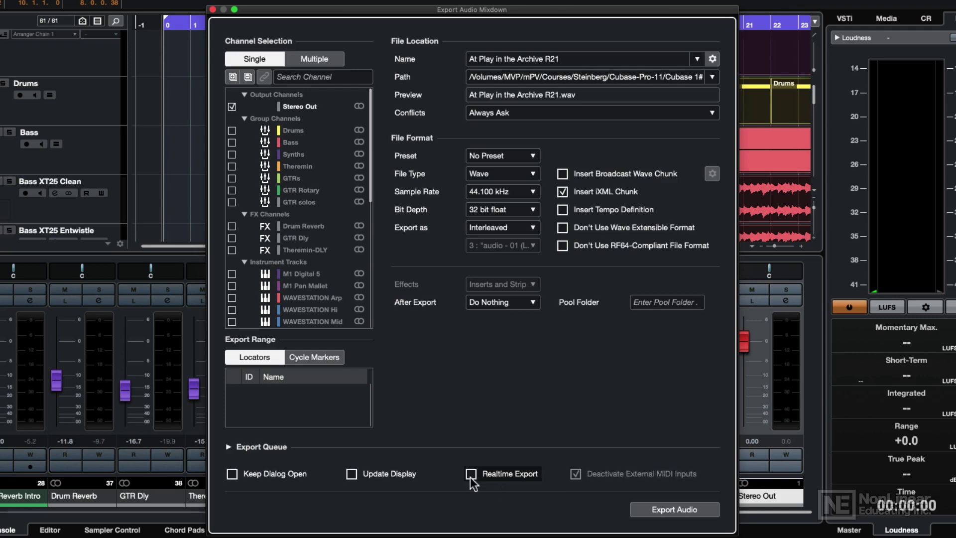
# Start exporting the Stereo Out mixdown as a Wave file and abort the export
pyautogui.click(678, 509)
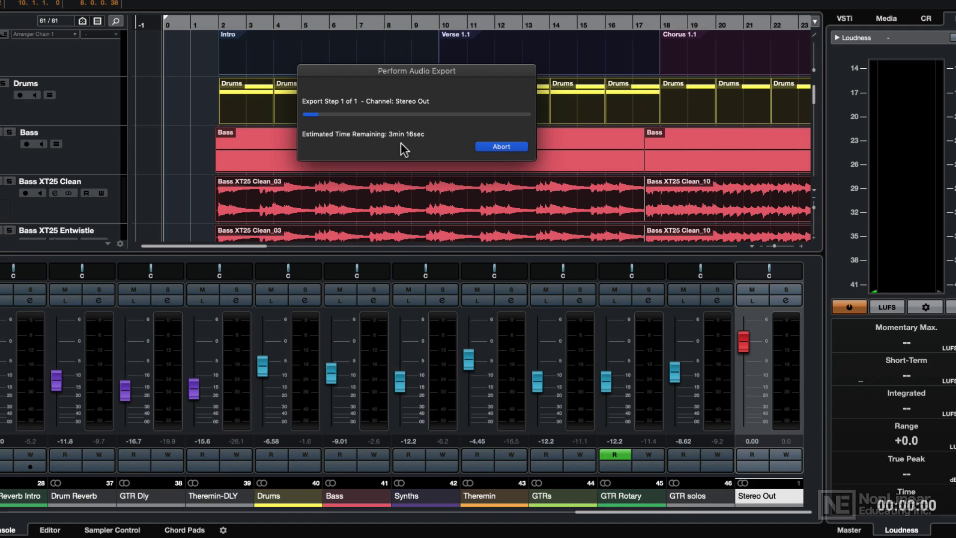
pyautogui.click(500, 147)
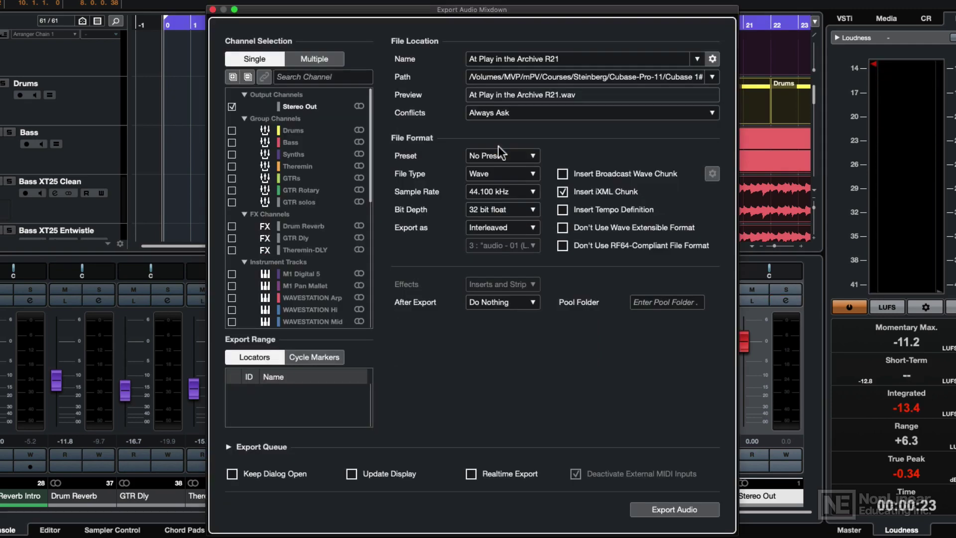
# Set the mixdown's file type to MPEG 1 Layer 3 with a bit rate of 256 kB/s
pyautogui.click(534, 174)
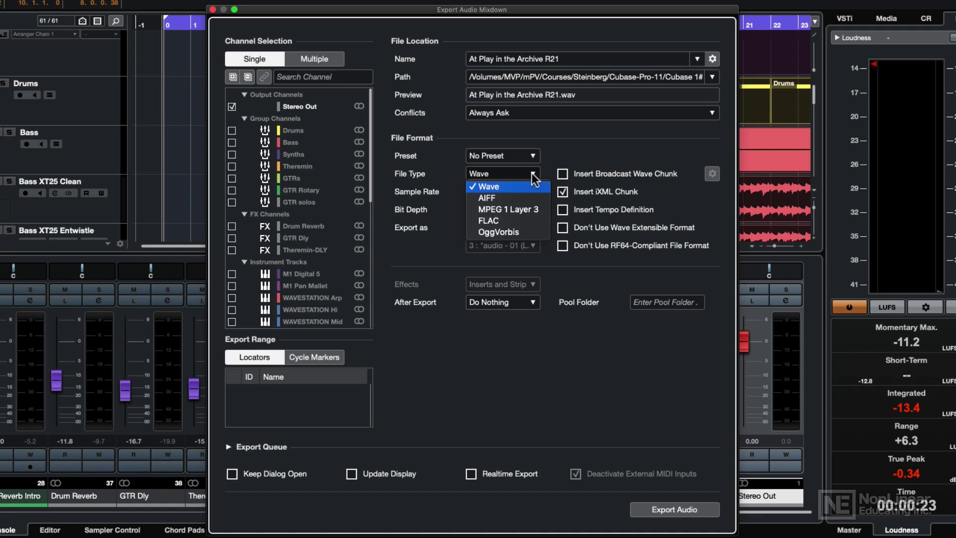
pyautogui.click(519, 210)
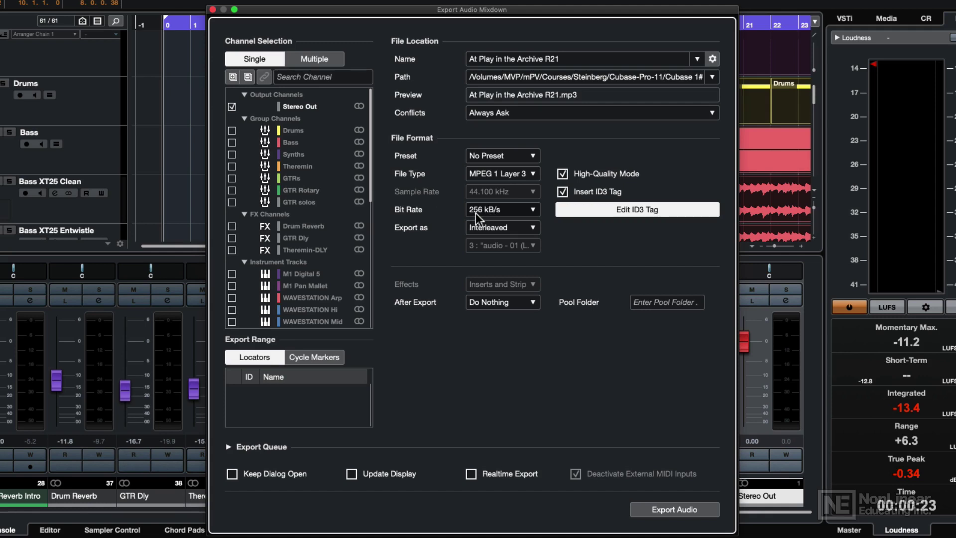
pyautogui.click(503, 213)
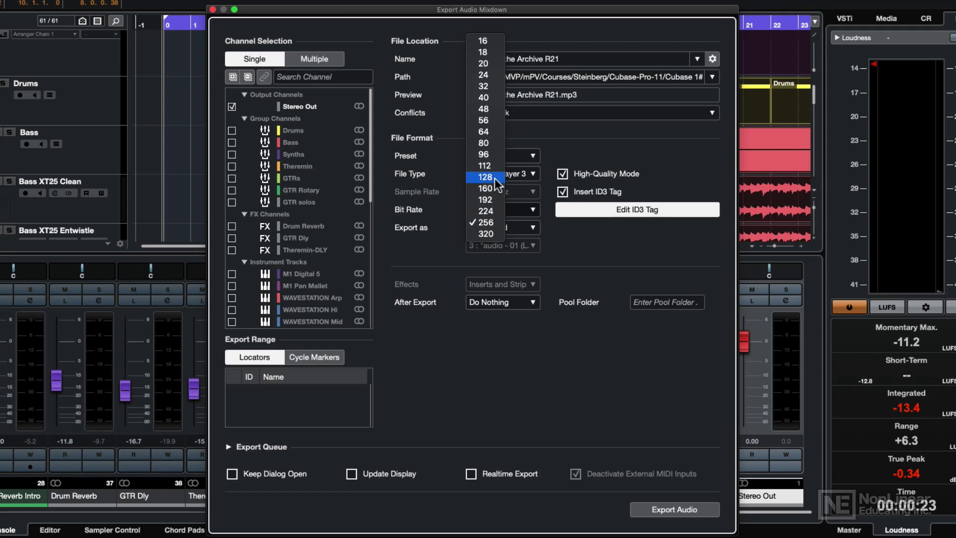
pyautogui.click(492, 224)
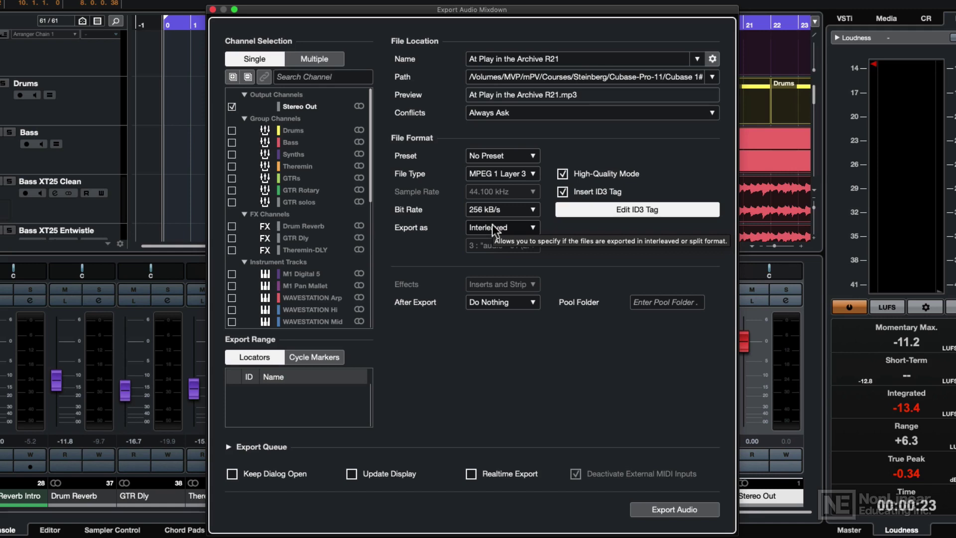
# Examine the ID3 tag fields available for the MP3 export, leaving them as they are
pyautogui.click(634, 214)
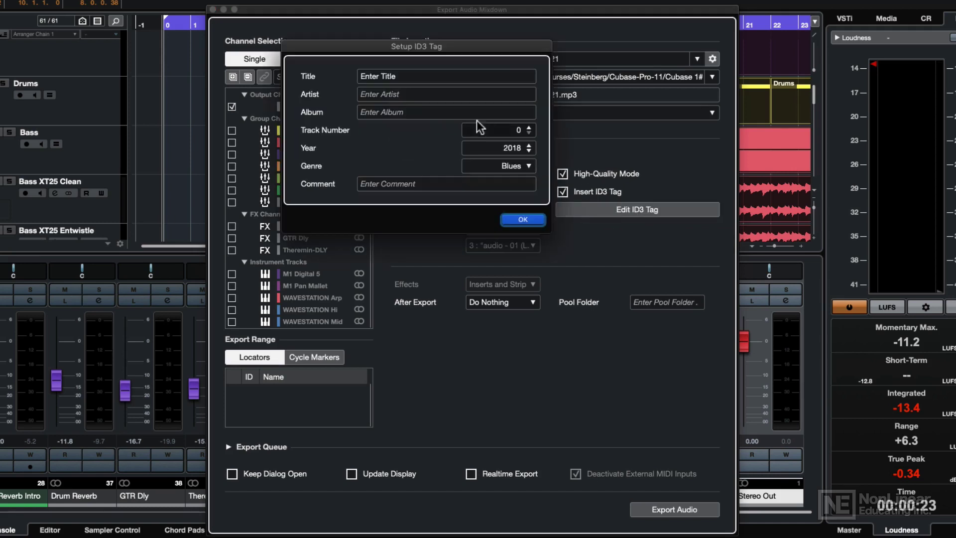
pyautogui.click(395, 74)
pyautogui.click(522, 219)
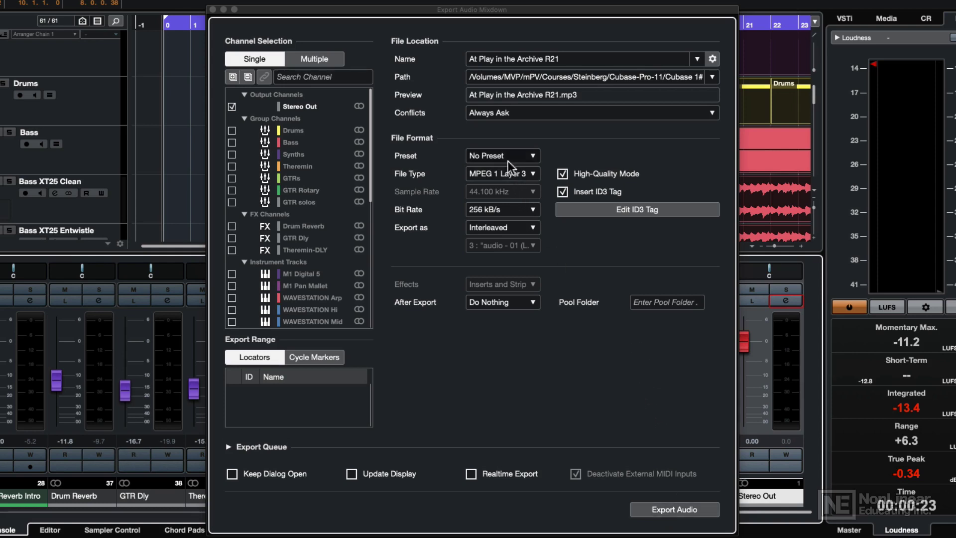
# Set the mixdown's file type back to Wave
pyautogui.click(506, 174)
pyautogui.press('Escape')
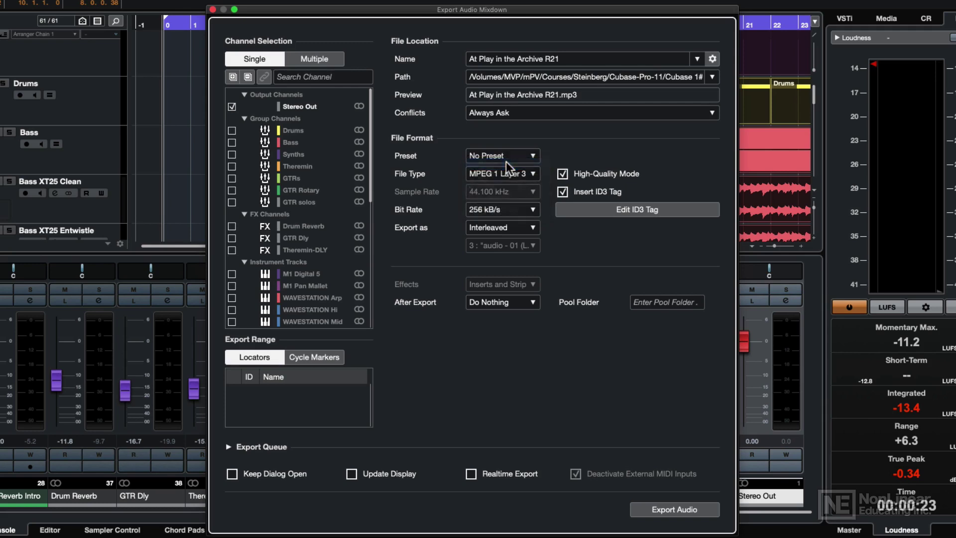
pyautogui.scroll(2, 503, 168)
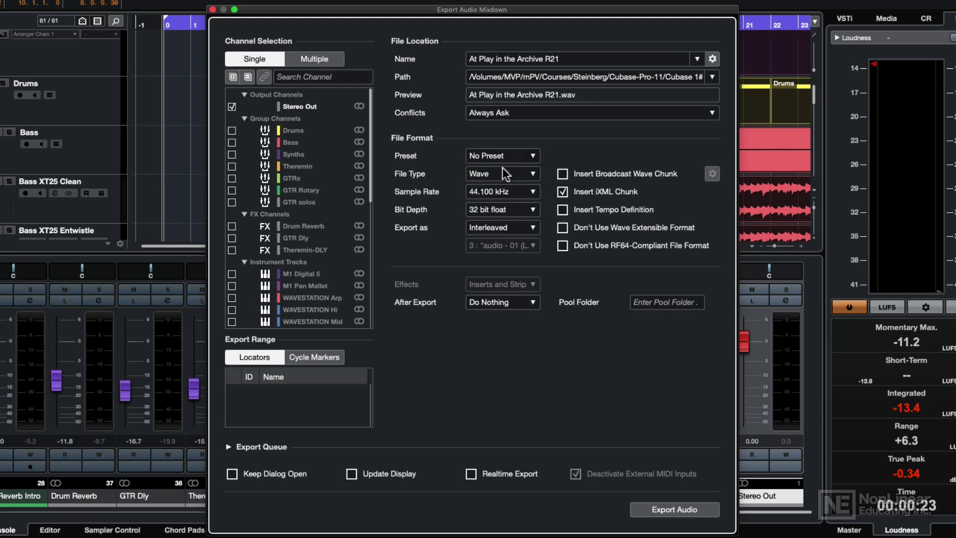